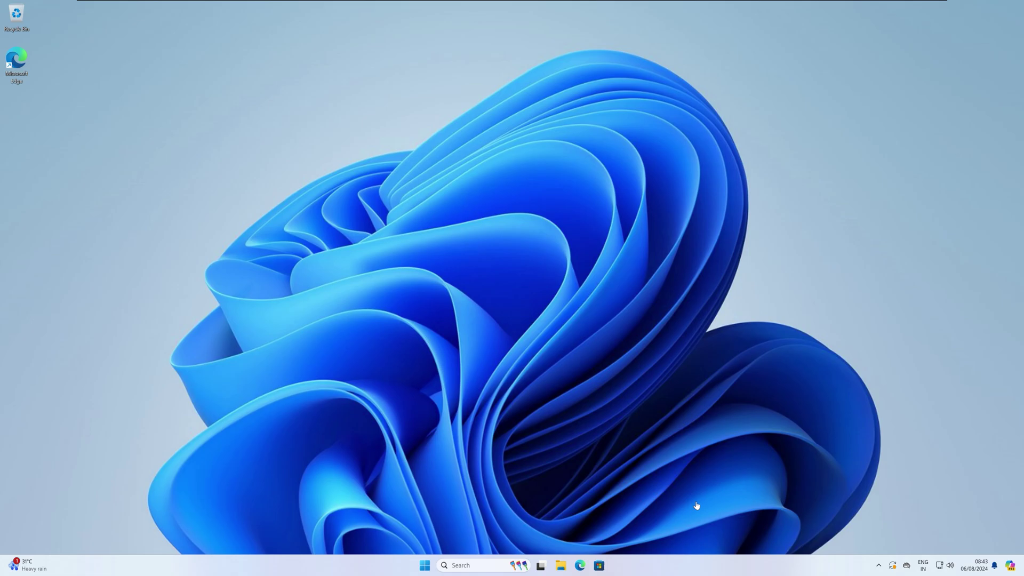
# Open Windows Settings from the Start button's context menu and go to System › About.
pyautogui.rightClick(425, 568)
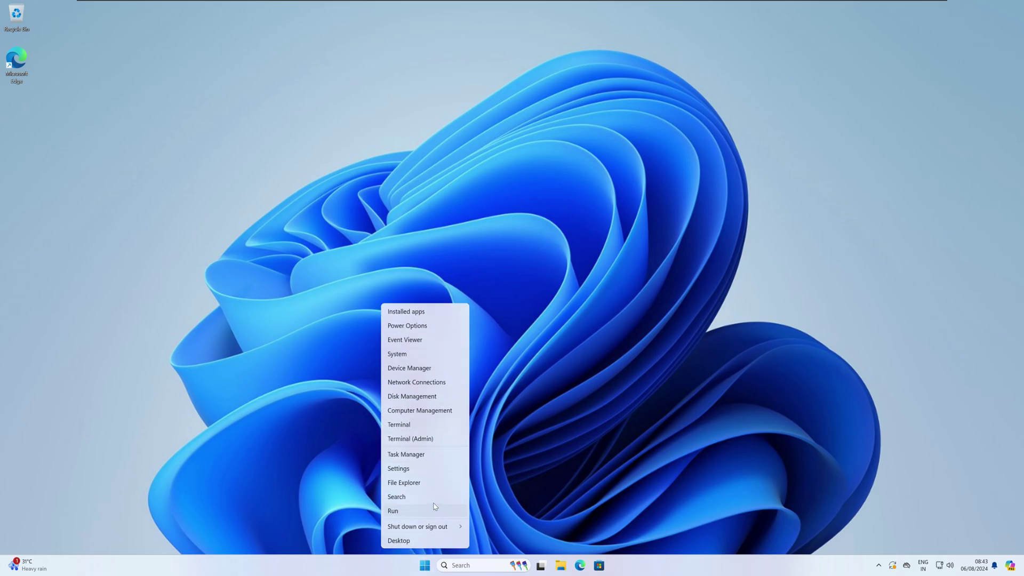
pyautogui.click(400, 473)
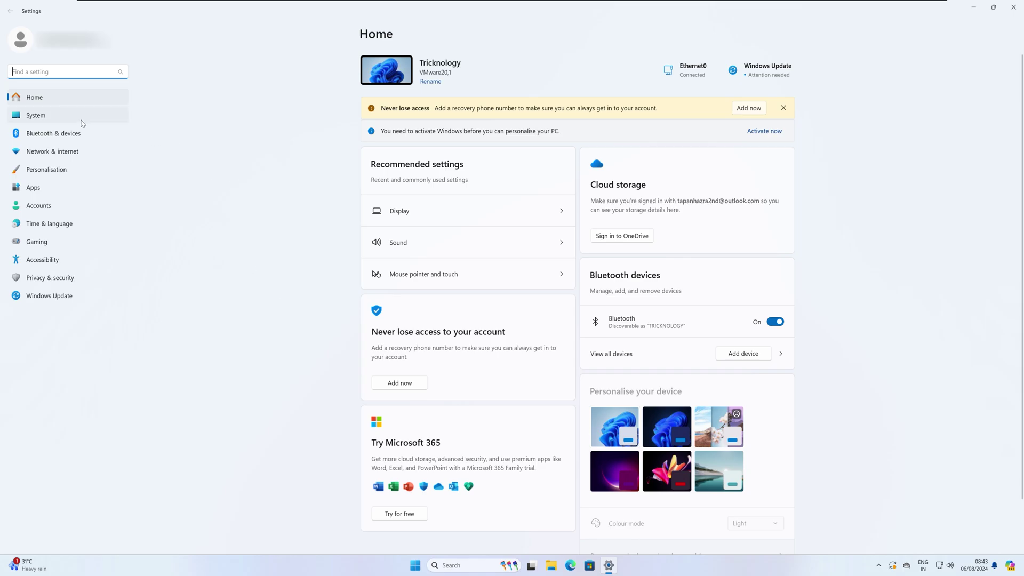
pyautogui.click(36, 119)
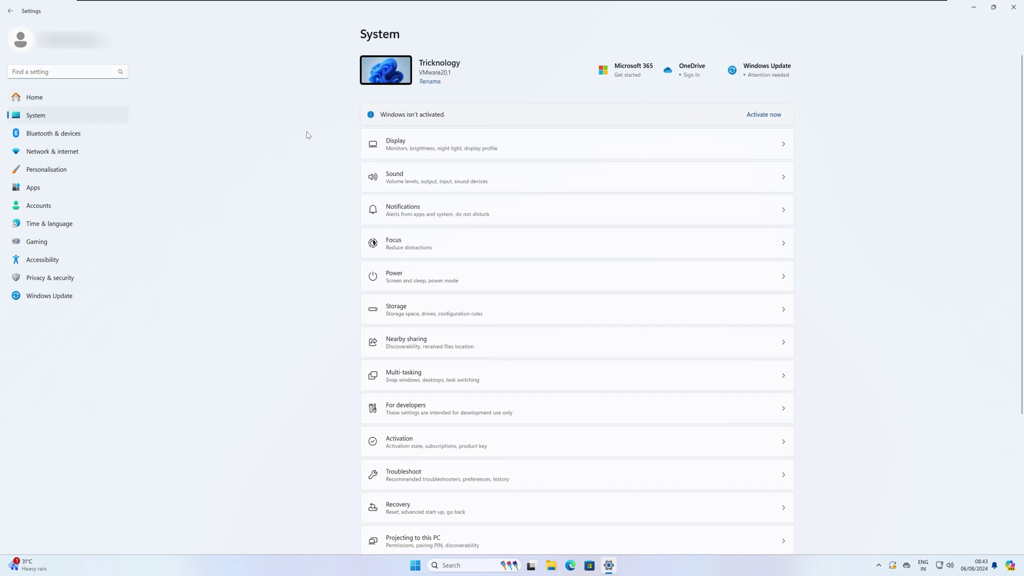
pyautogui.scroll(-5, 414, 153)
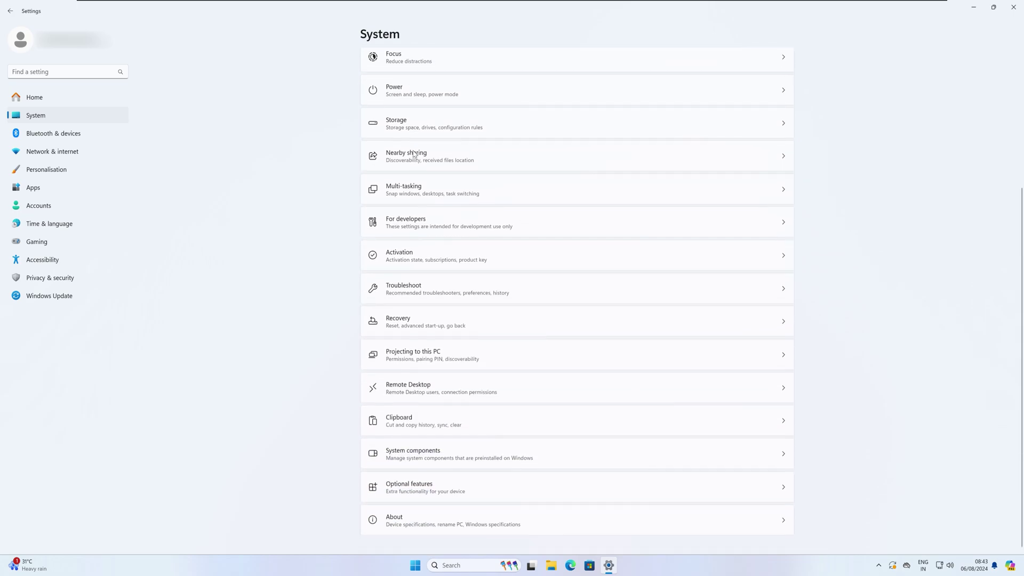
pyautogui.click(415, 520)
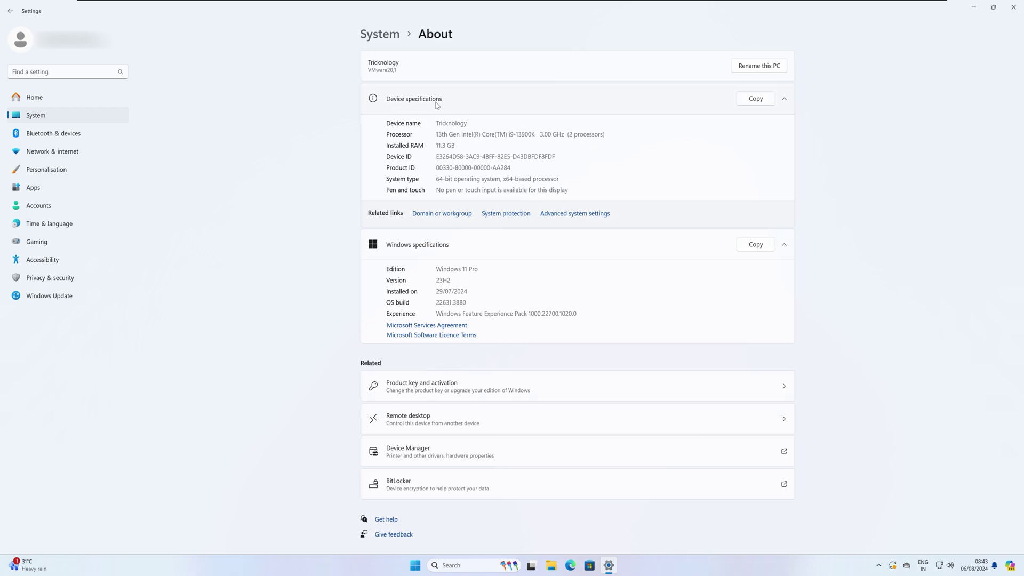
# Open Environment Variables from Advanced system settings and edit the system Path variable.
pyautogui.click(577, 214)
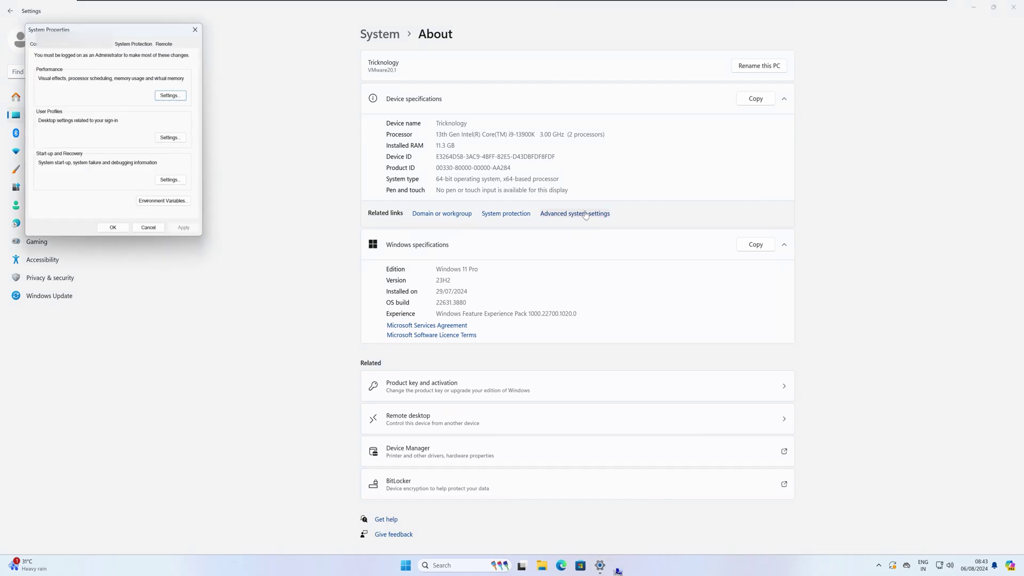
pyautogui.moveTo(152, 33); pyautogui.dragTo(587, 120)
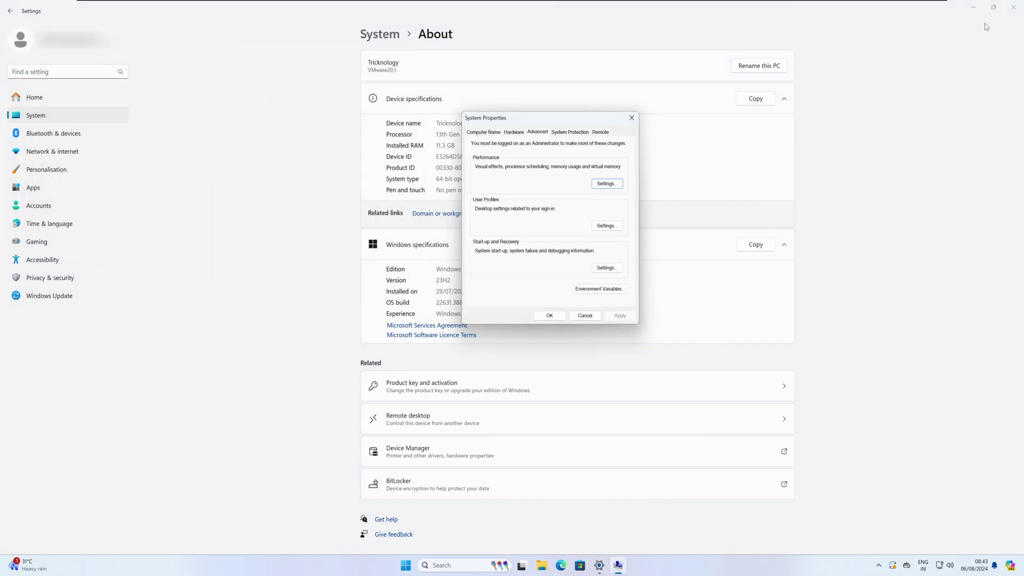
pyautogui.click(974, 8)
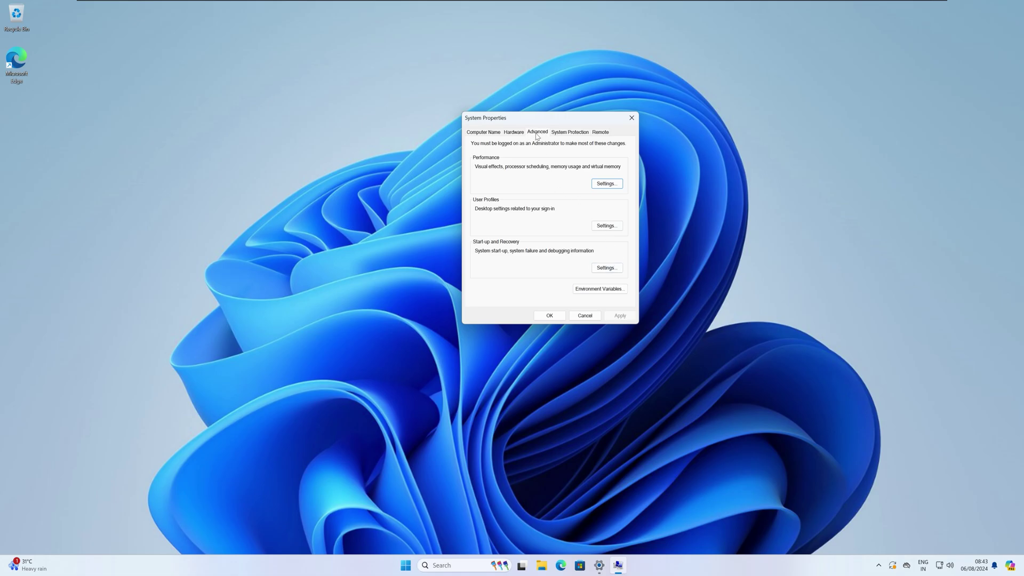
pyautogui.click(613, 292)
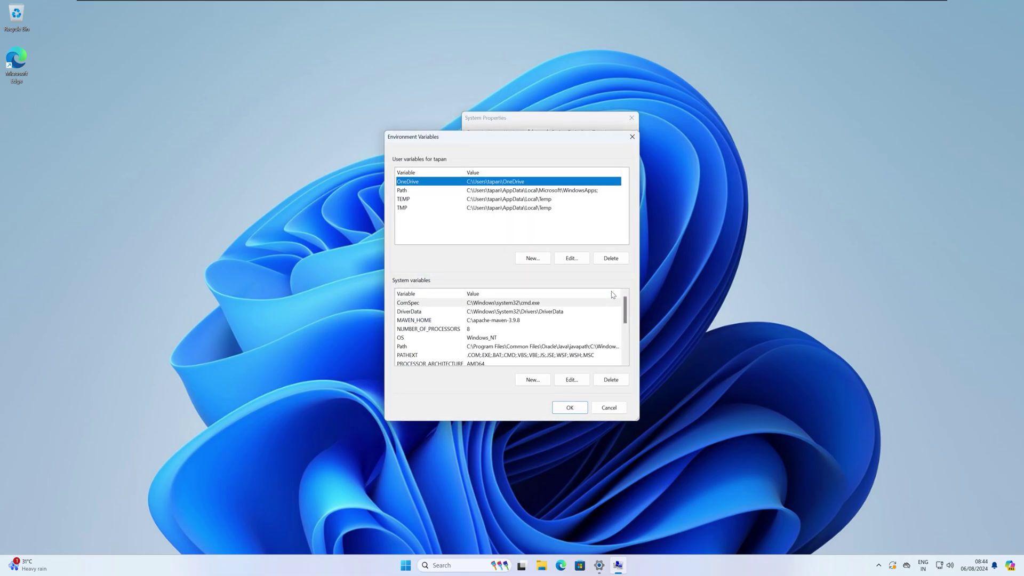
pyautogui.click(416, 347)
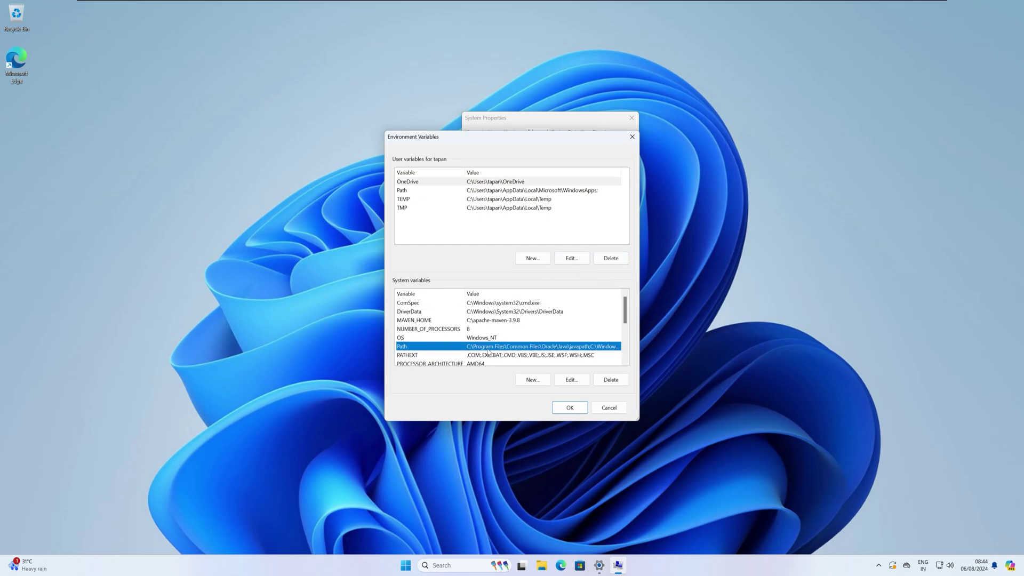
pyautogui.click(579, 383)
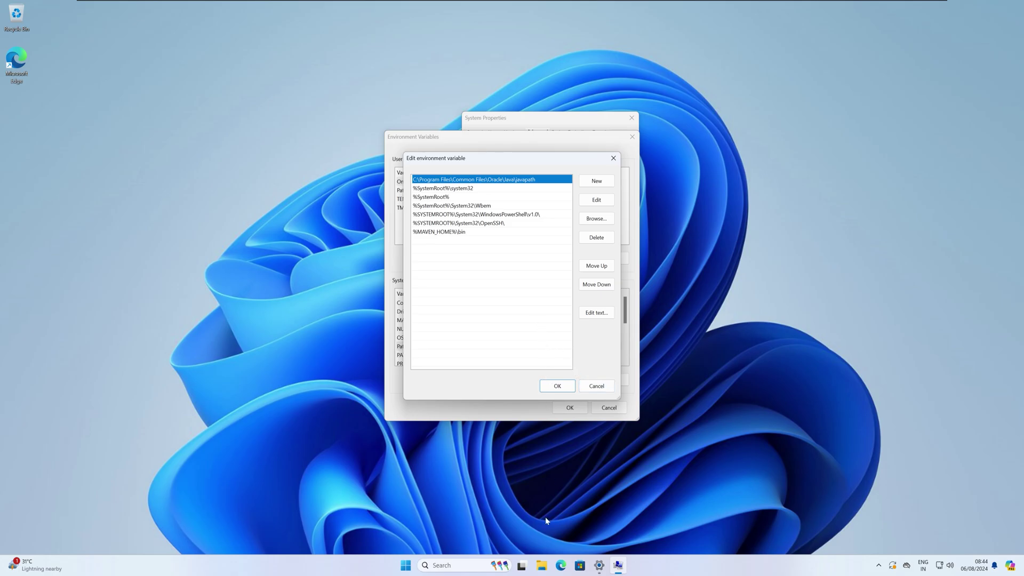
# Browse in File Explorer to C:\Program Files\Java\jdk-22\bin.
pyautogui.click(539, 567)
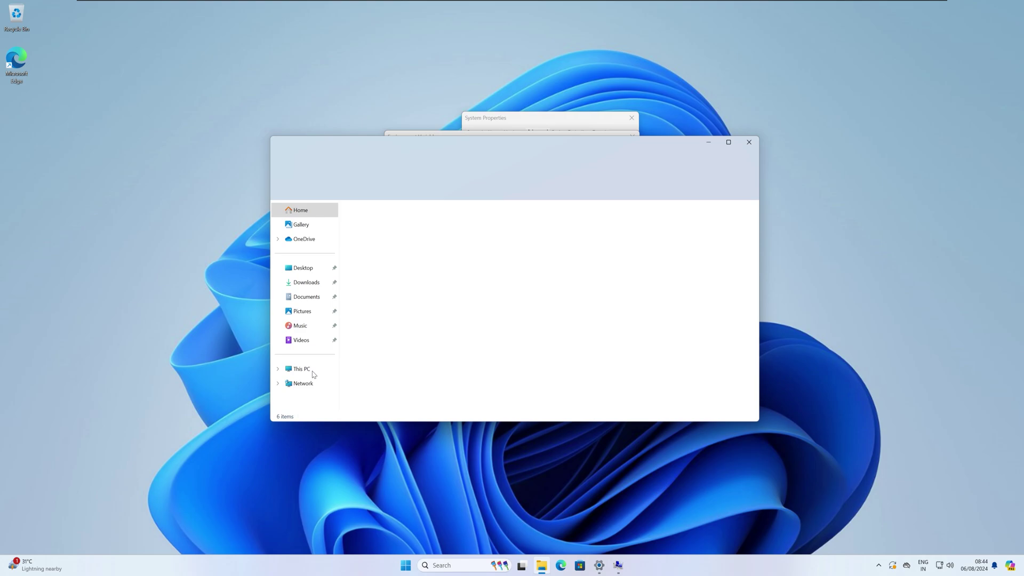
pyautogui.click(313, 371)
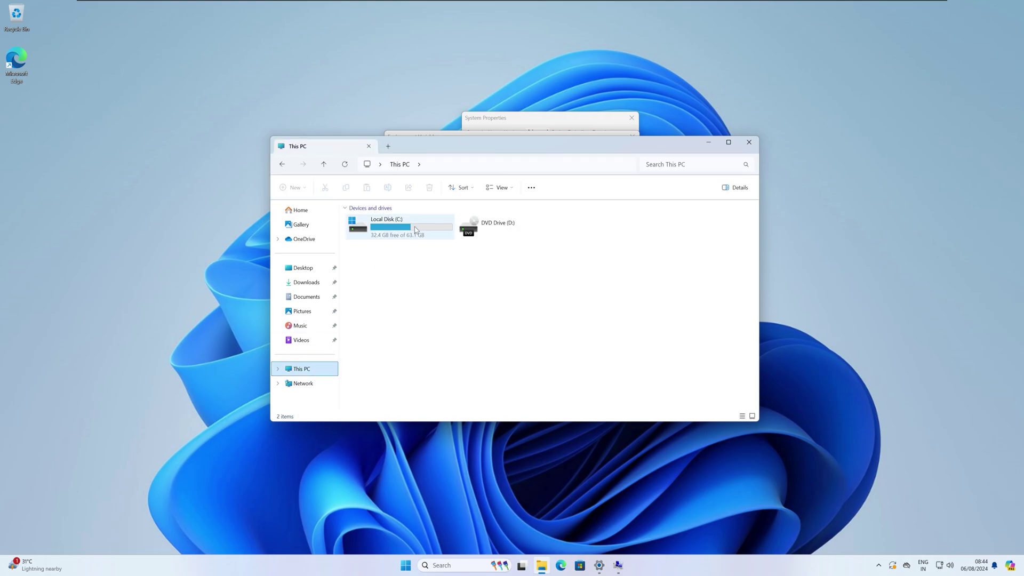
pyautogui.doubleClick(415, 230)
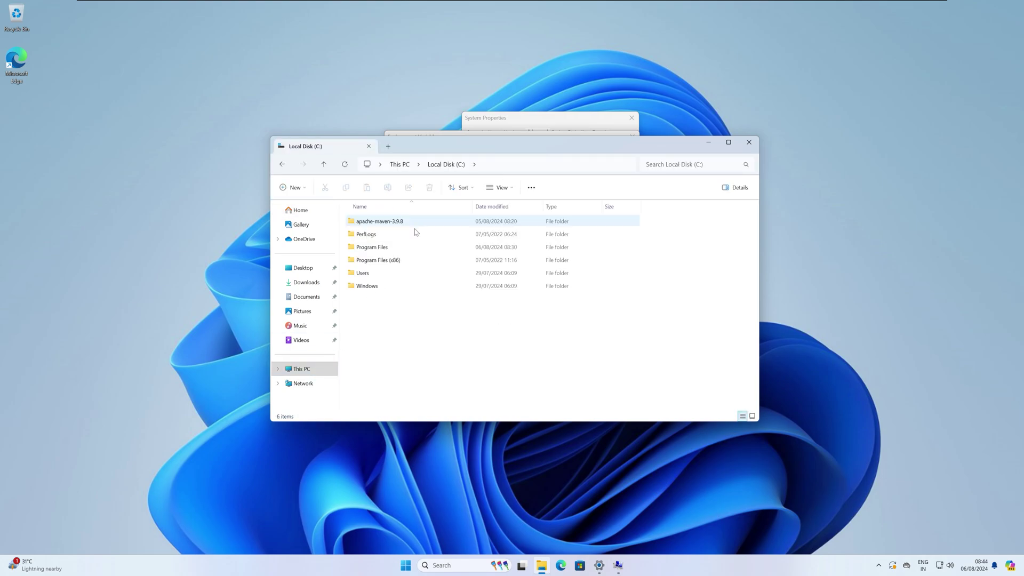
pyautogui.click(388, 250)
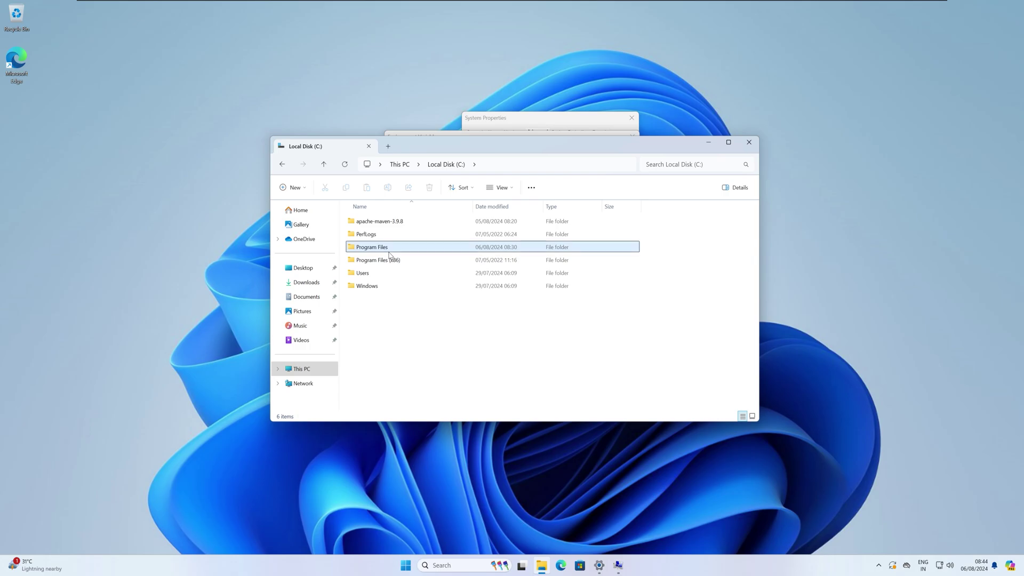
pyautogui.doubleClick(389, 254)
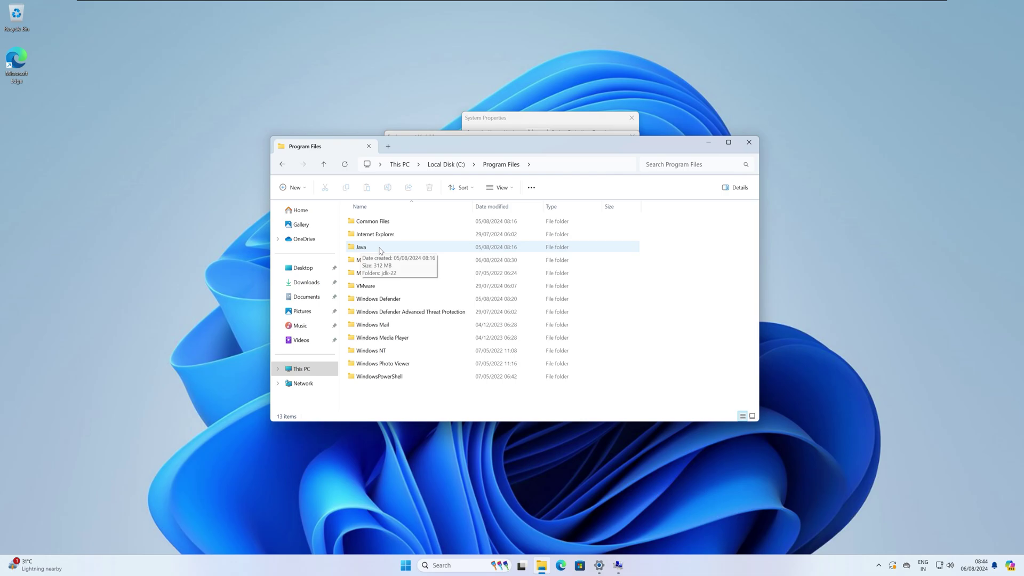
pyautogui.doubleClick(380, 250)
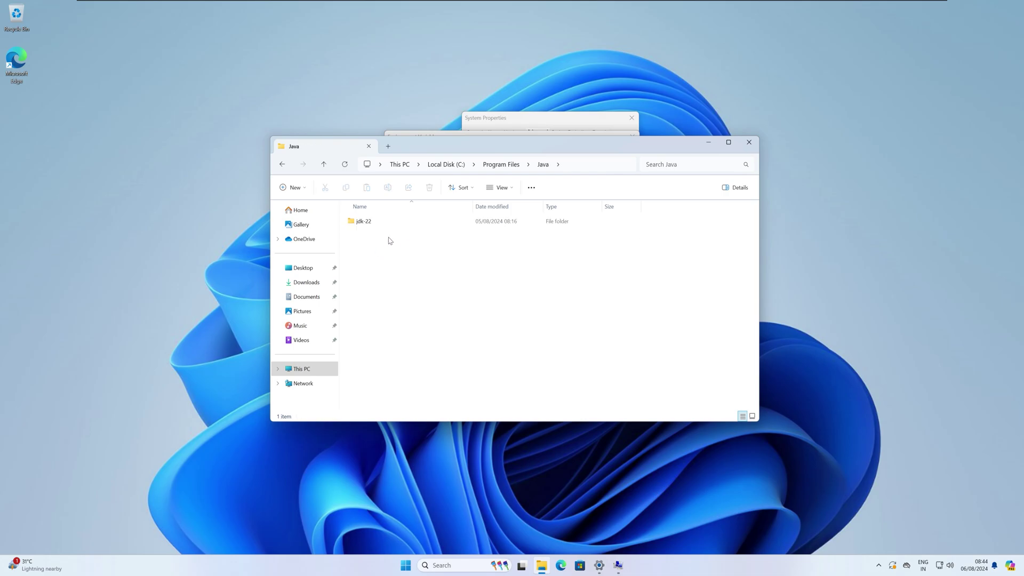
pyautogui.click(365, 226)
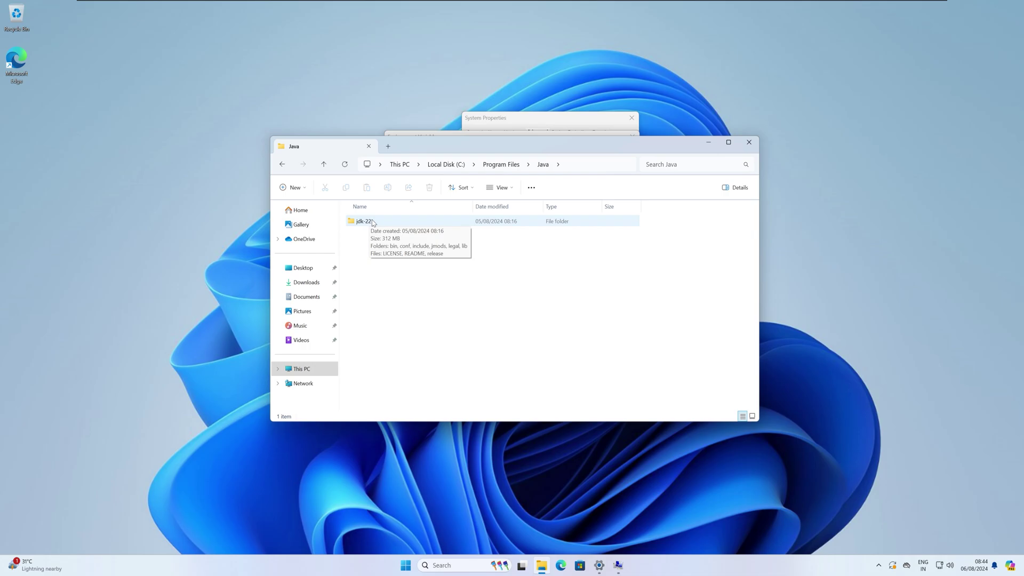
pyautogui.doubleClick(364, 221)
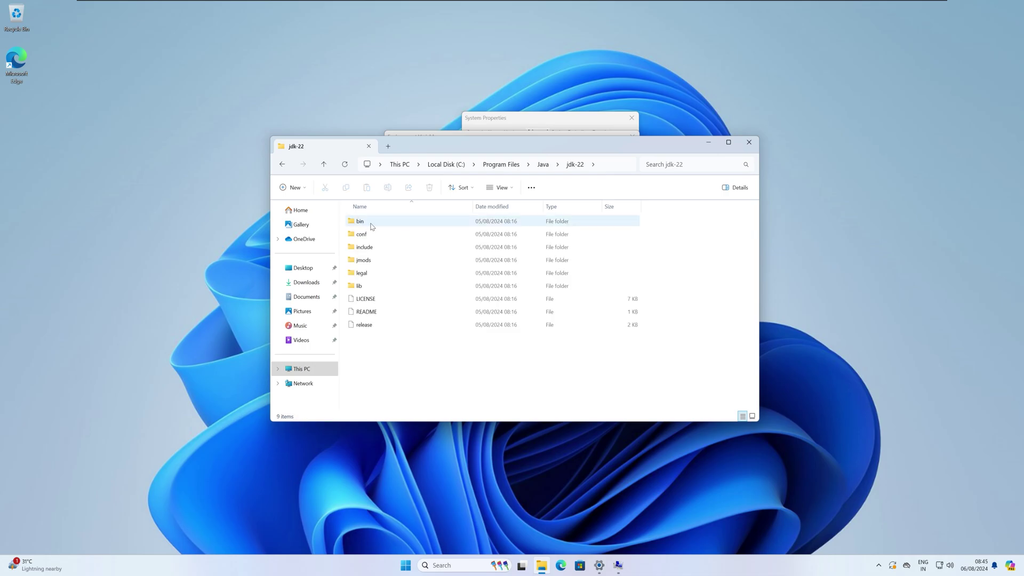
pyautogui.doubleClick(372, 224)
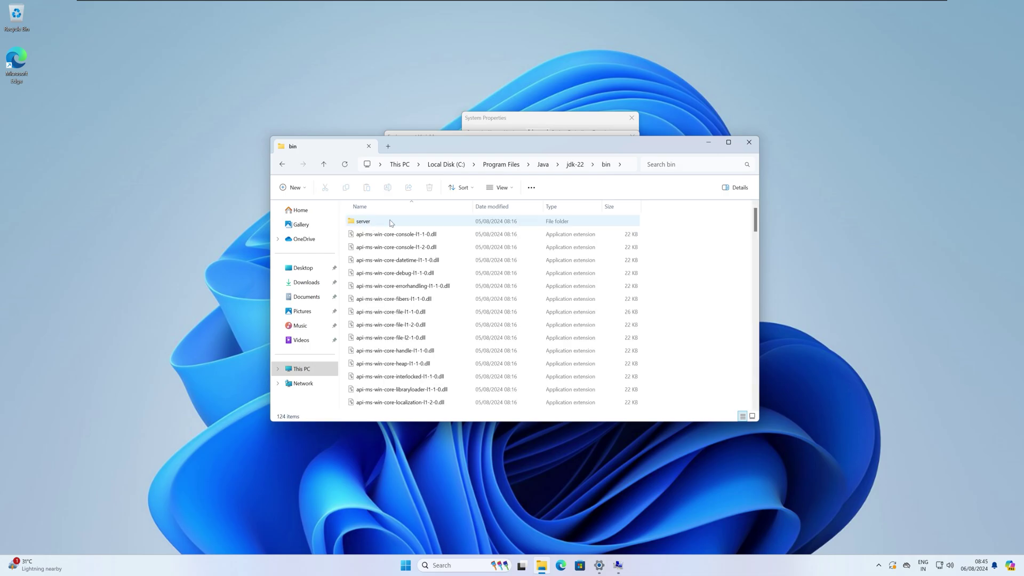
# Copy the bin folder's full path from the address bar.
pyautogui.click(623, 167)
pyautogui.press('BackSpace')
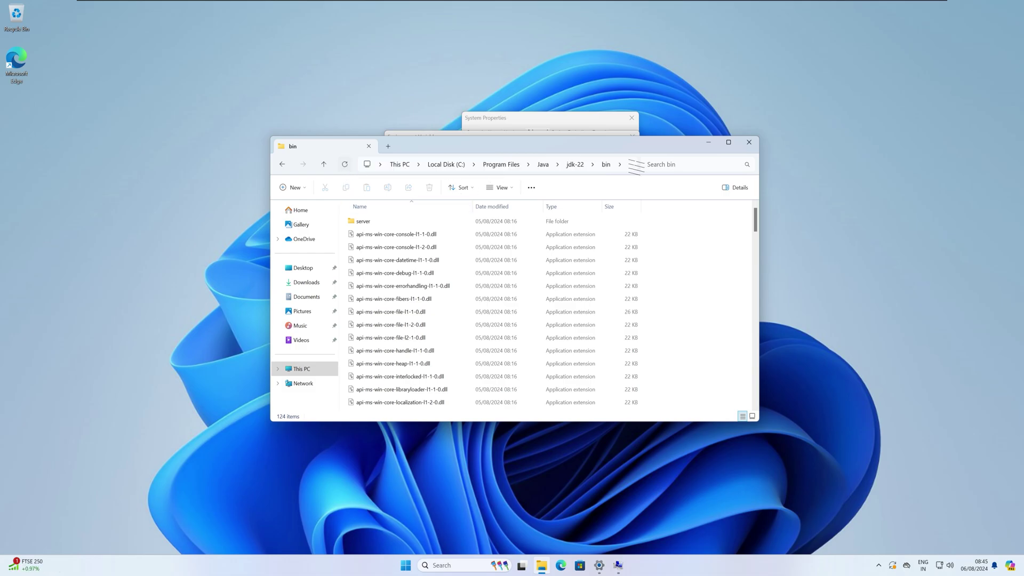
pyautogui.click(633, 167)
pyautogui.rightClick(442, 166)
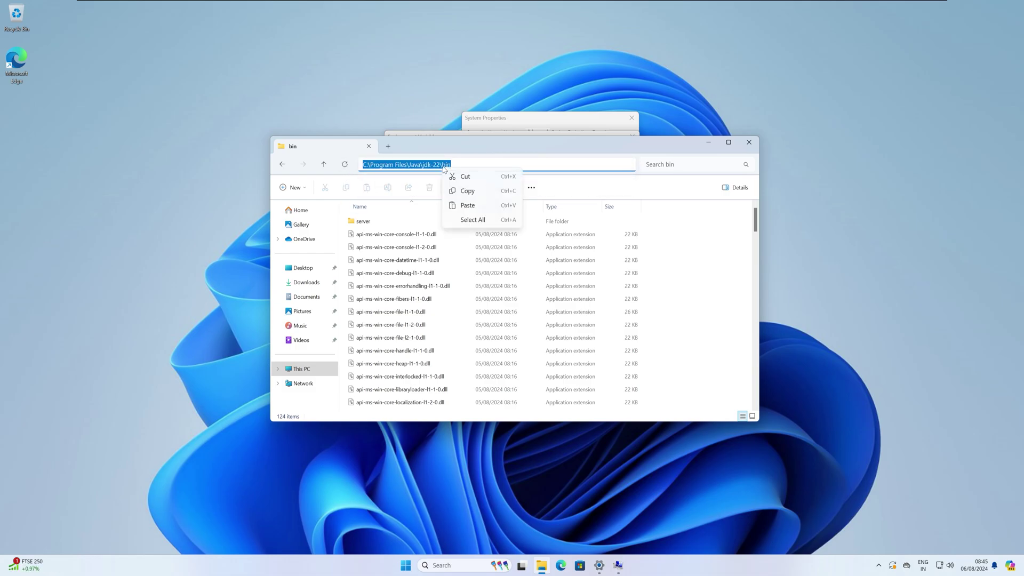
pyautogui.click(491, 192)
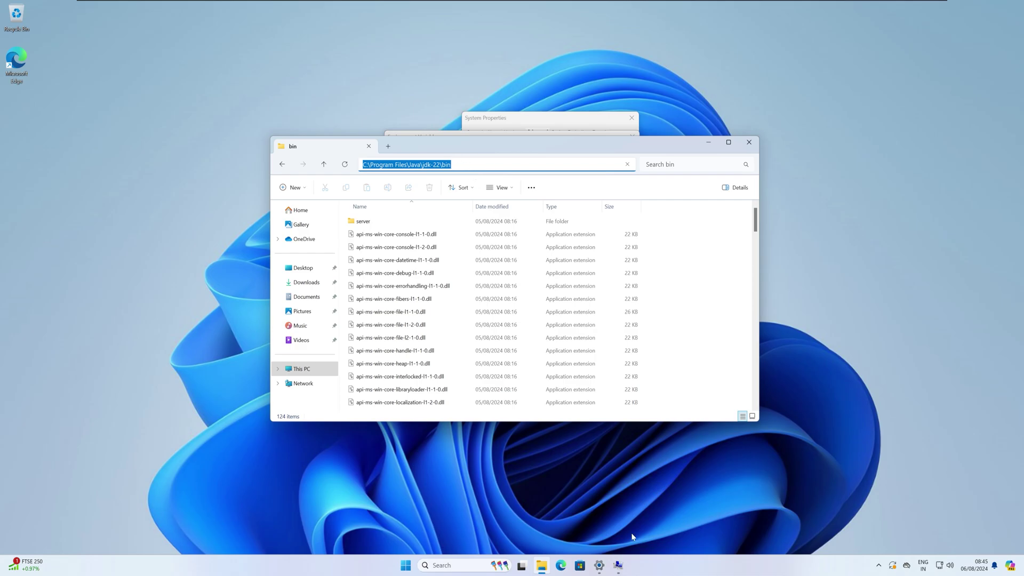
# Add C:\Program Files\Java\jdk-22\bin as a new system Path entry and save the list.
pyautogui.click(612, 520)
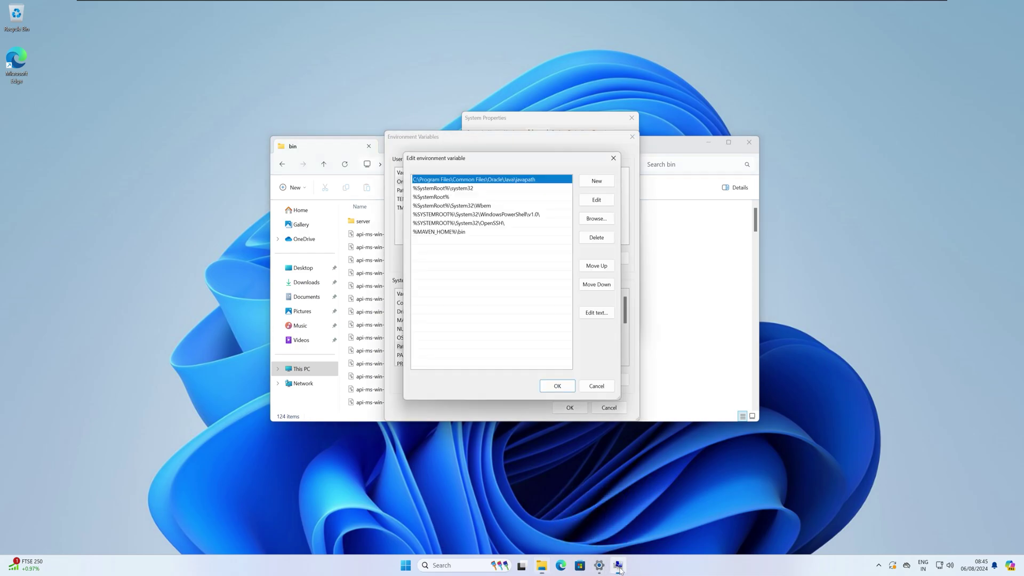
pyautogui.moveTo(457, 162); pyautogui.dragTo(461, 160)
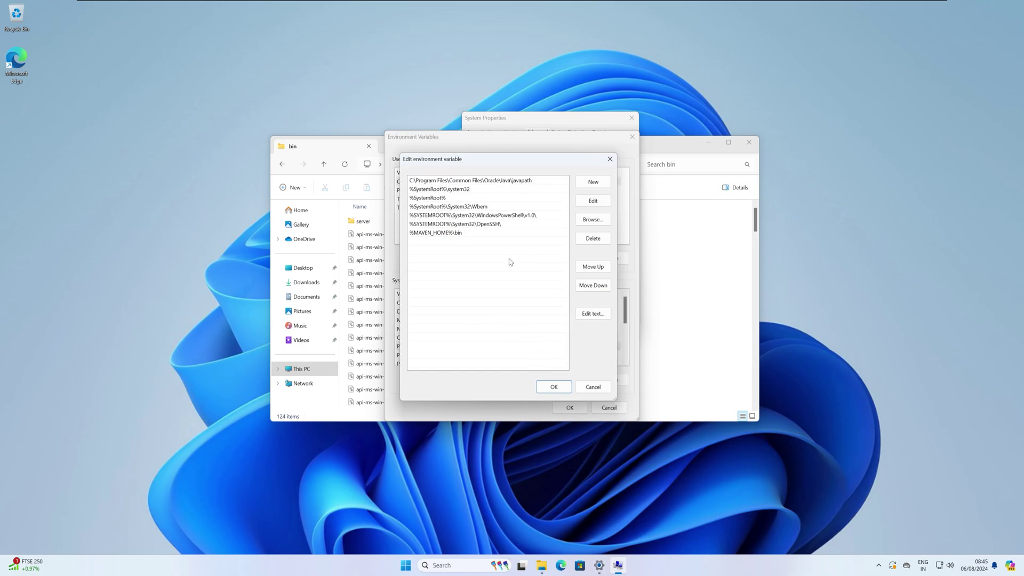
pyautogui.click(591, 184)
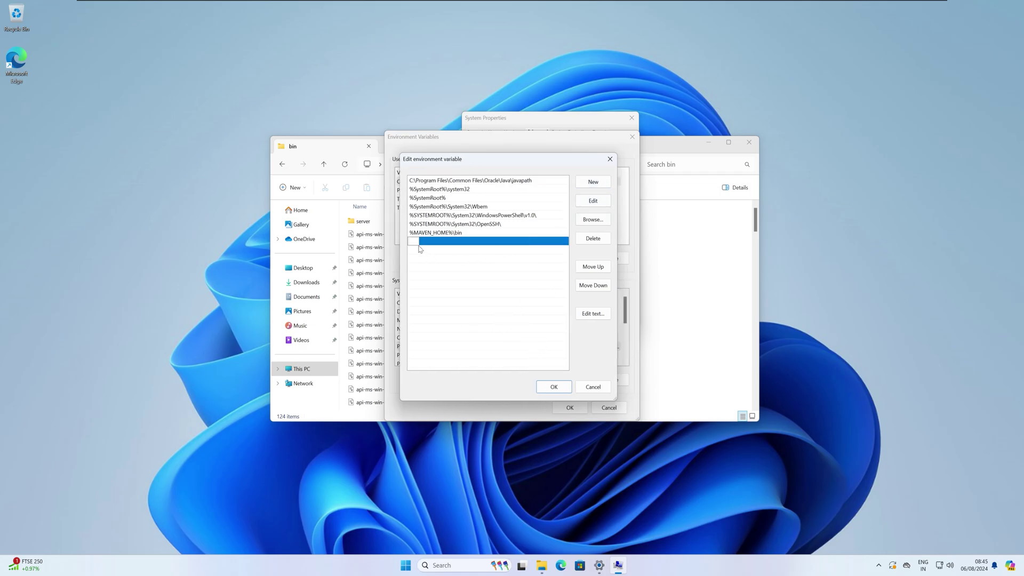
pyautogui.rightClick(416, 241)
pyautogui.click(436, 283)
pyautogui.click(503, 321)
pyautogui.click(551, 387)
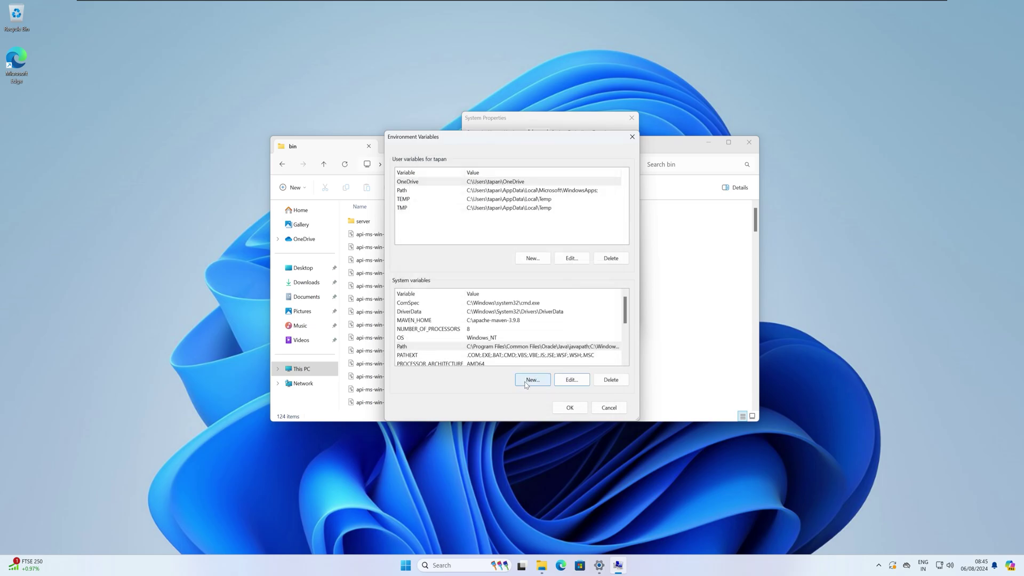
# Start a new system variable named JAVA_HOME.
pyautogui.click(526, 381)
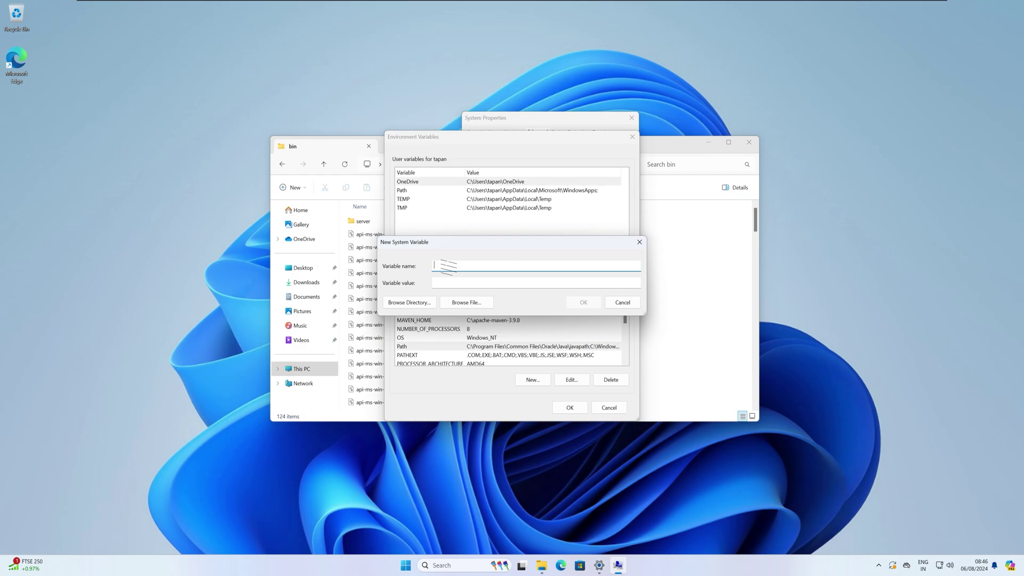
pyautogui.write('JAVA_HOME')
pyautogui.click(434, 282)
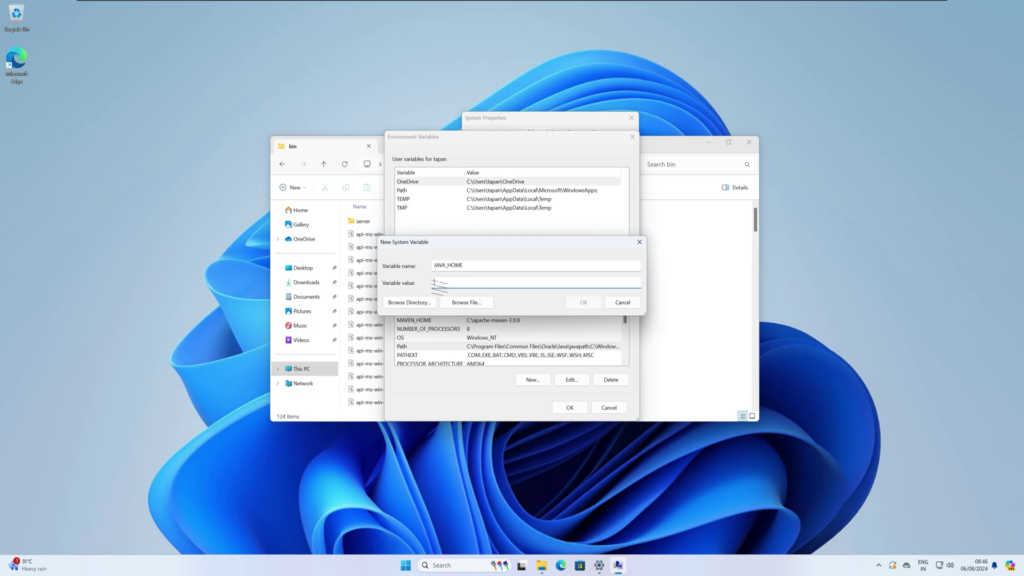
# Trim \bin from Explorer's address to reach the jdk-22 folder and copy its path.
pyautogui.click(335, 147)
pyautogui.click(592, 163)
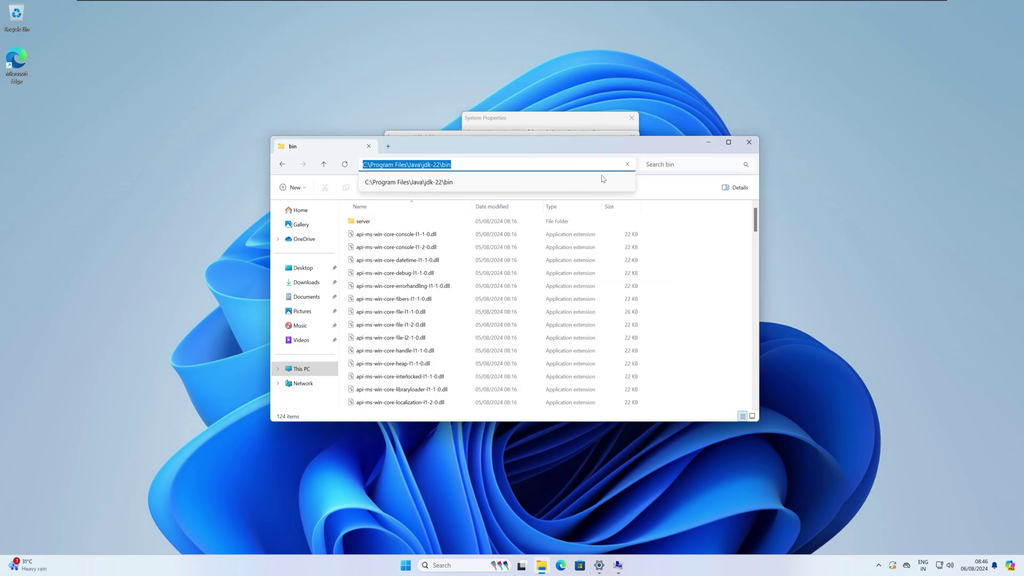
pyautogui.click(442, 164)
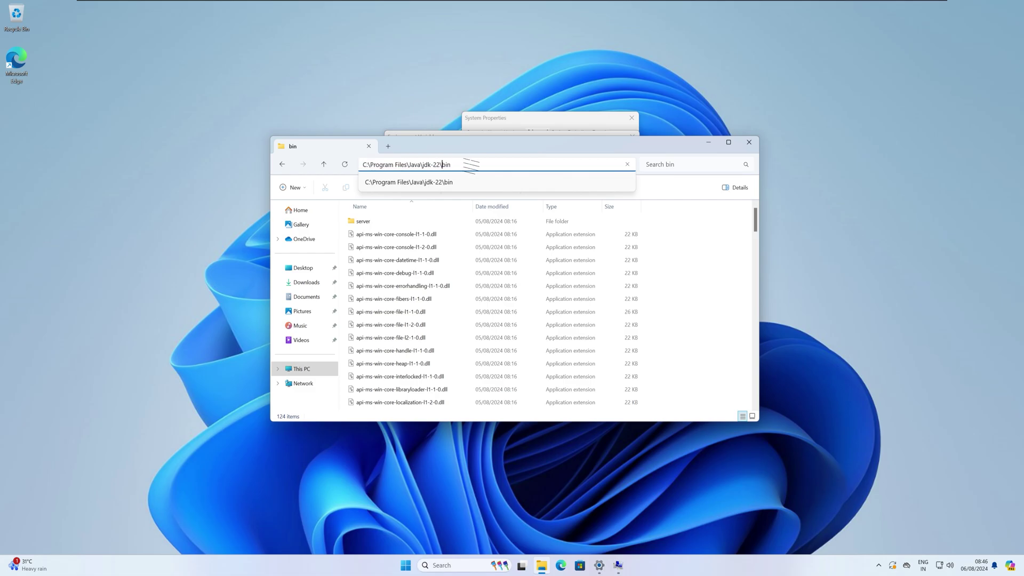
pyautogui.press('Delete')
pyautogui.press('Delete')
pyautogui.press('Delete')
pyautogui.press('BackSpace')
pyautogui.press('Return')
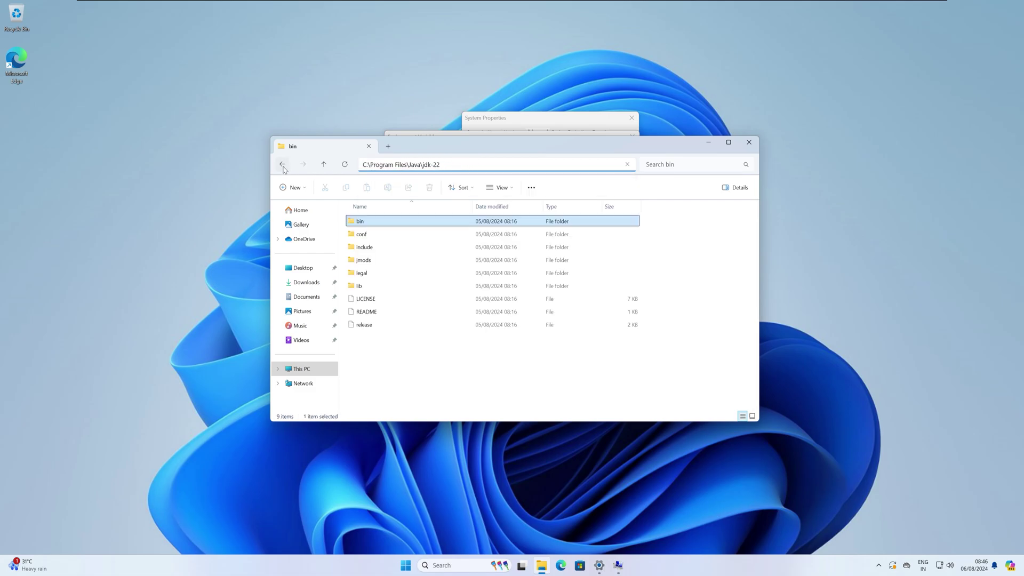
pyautogui.click(622, 165)
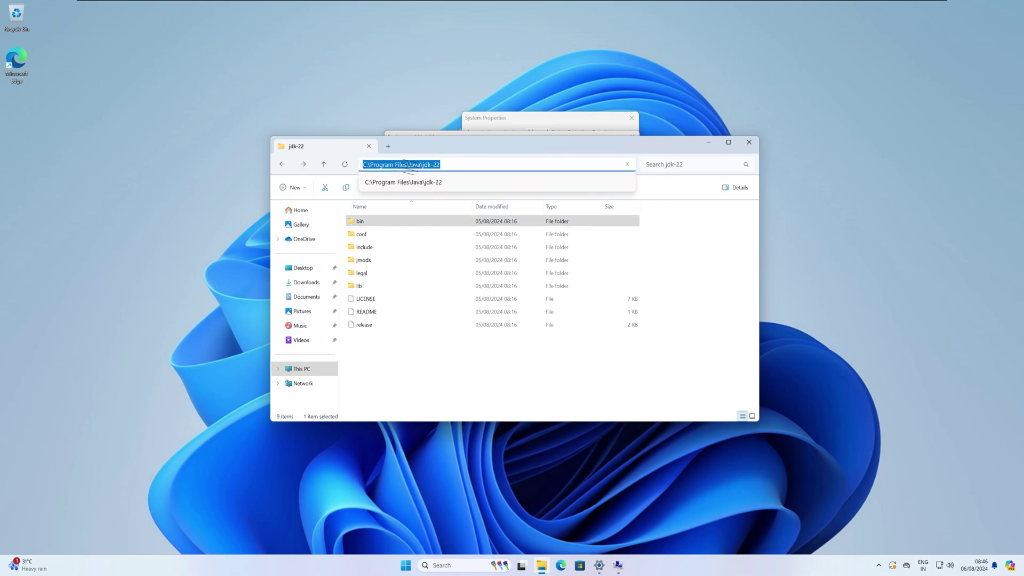
pyautogui.rightClick(465, 165)
pyautogui.click(496, 187)
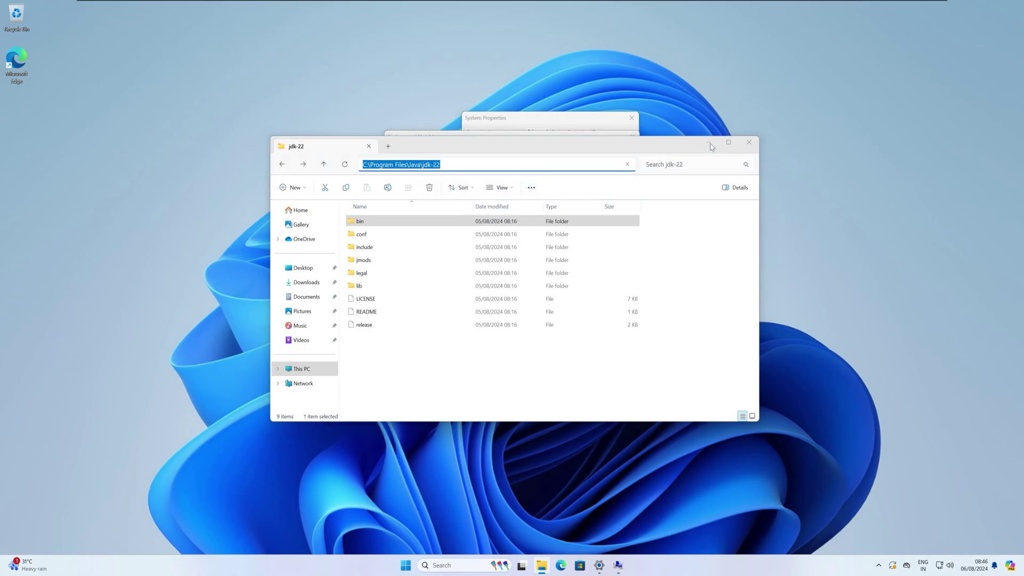
# Paste C:\Program Files\Java\jdk-22 as JAVA_HOME's value and confirm all dialogs.
pyautogui.click(709, 145)
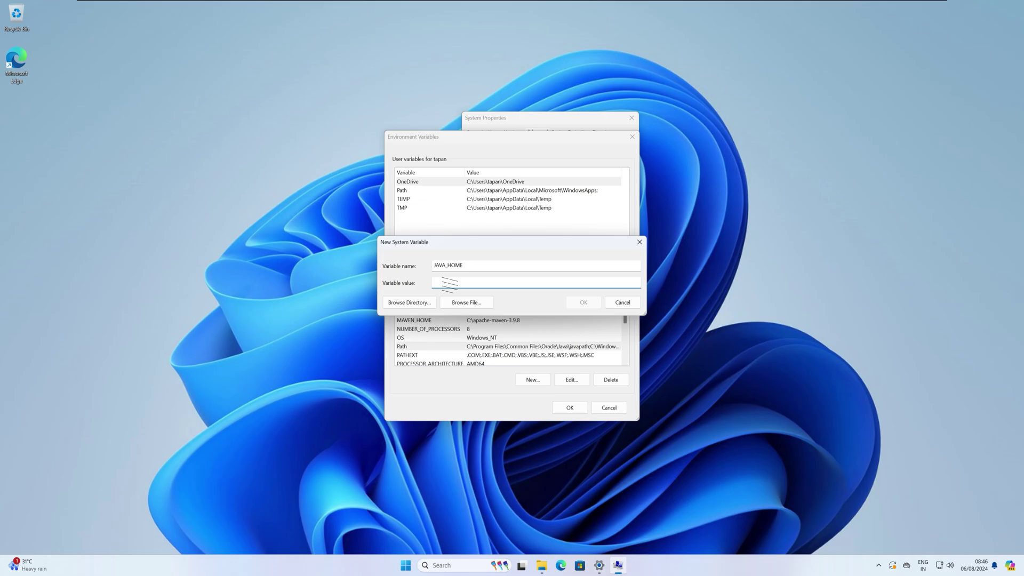
pyautogui.hotkey('ctrl', 'v')
pyautogui.click(590, 308)
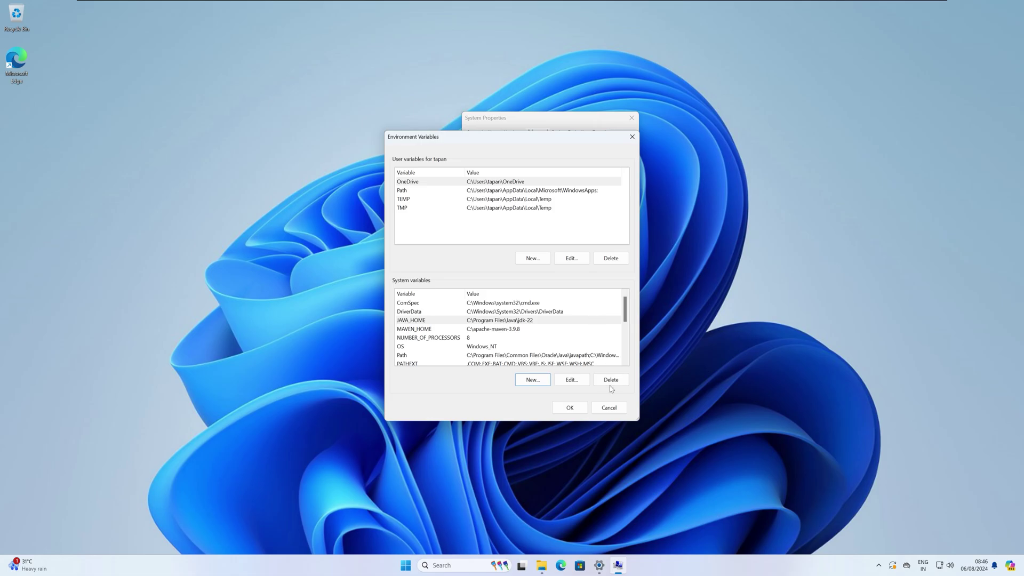
pyautogui.click(570, 408)
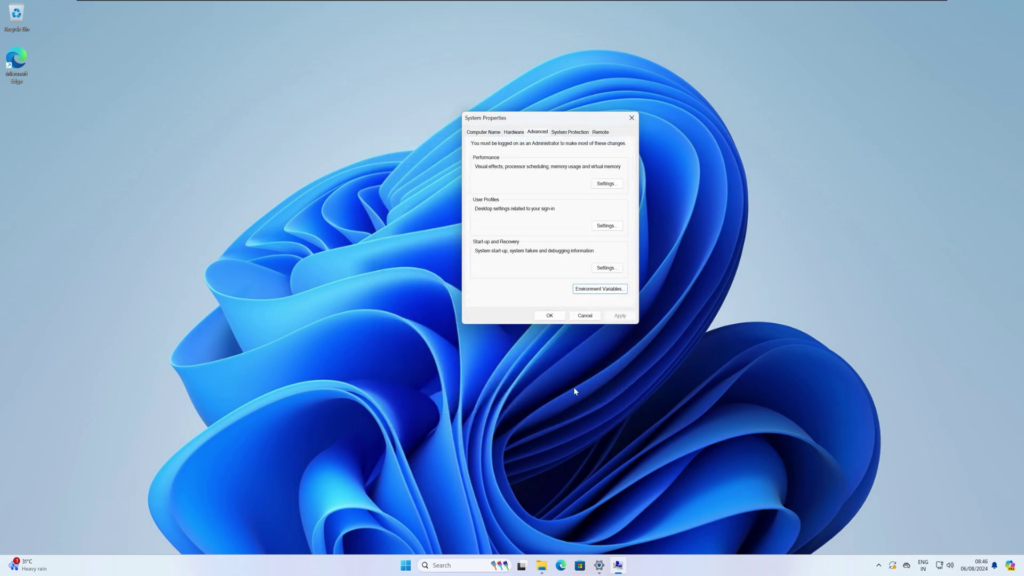
pyautogui.click(550, 315)
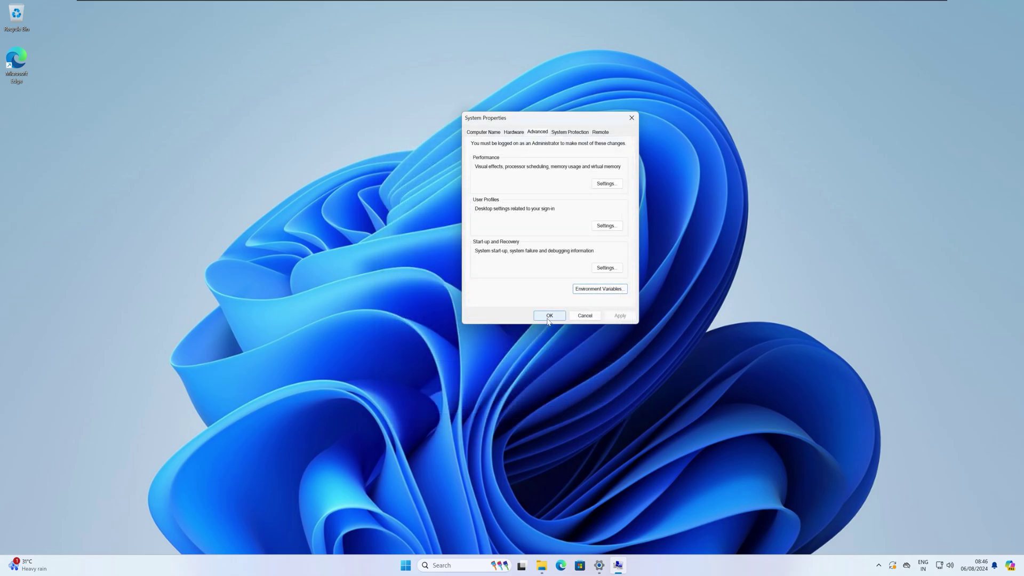
# Search for CMD and run Command Prompt as administrator, approving the UAC prompt.
pyautogui.click(415, 566)
pyautogui.write('CMD')
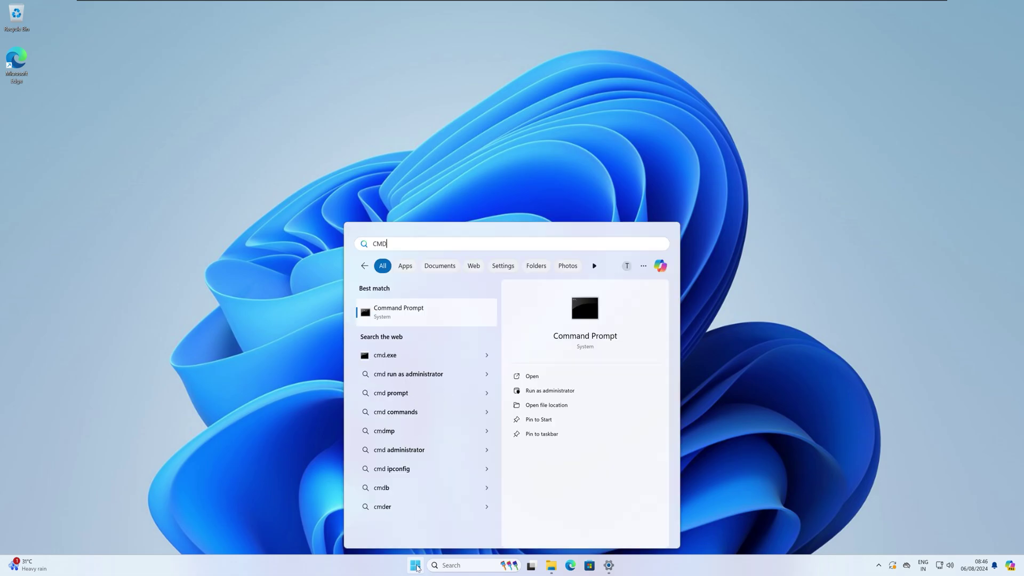
pyautogui.rightClick(409, 306)
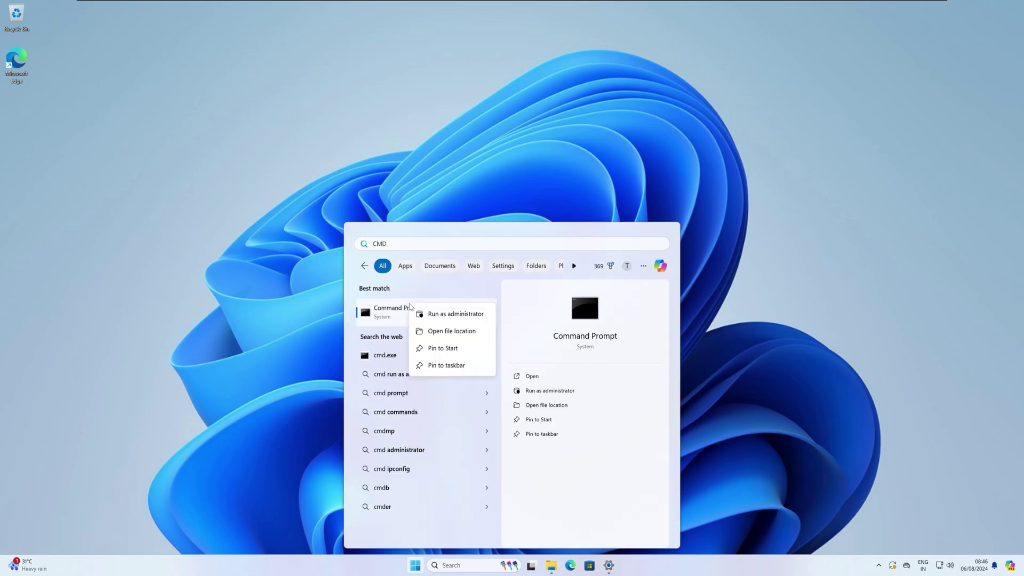
pyautogui.click(427, 314)
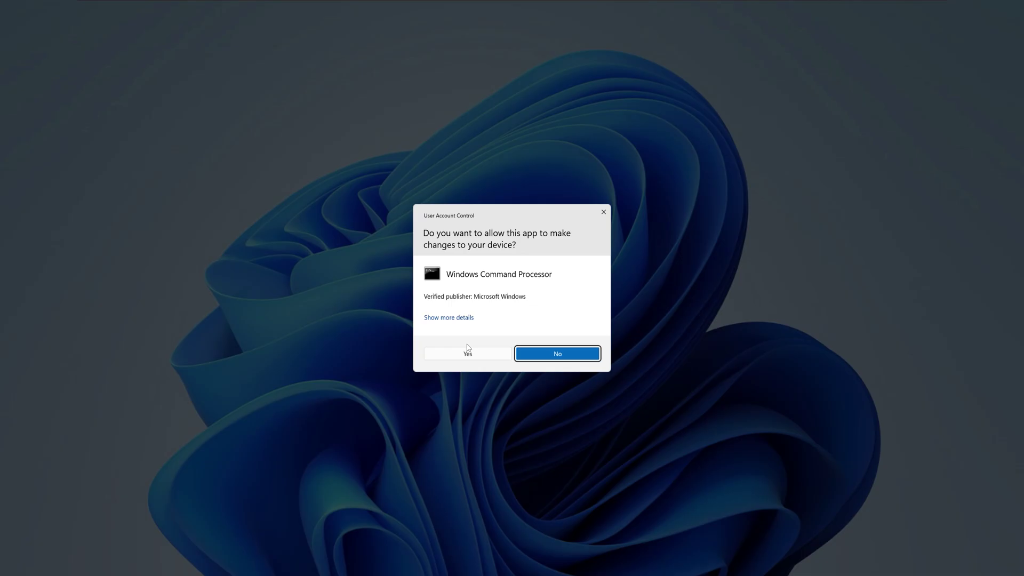
pyautogui.click(467, 348)
pyautogui.moveTo(345, 110); pyautogui.dragTo(583, 140)
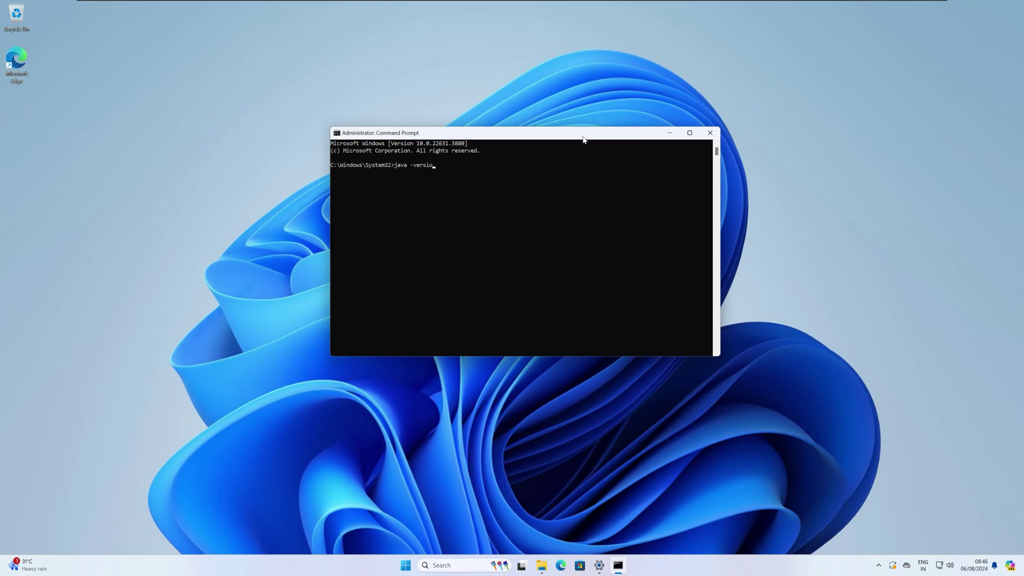
# Run java -version and confirm it reports java version 22.0.2.
pyautogui.write('n')
pyautogui.press('Return')
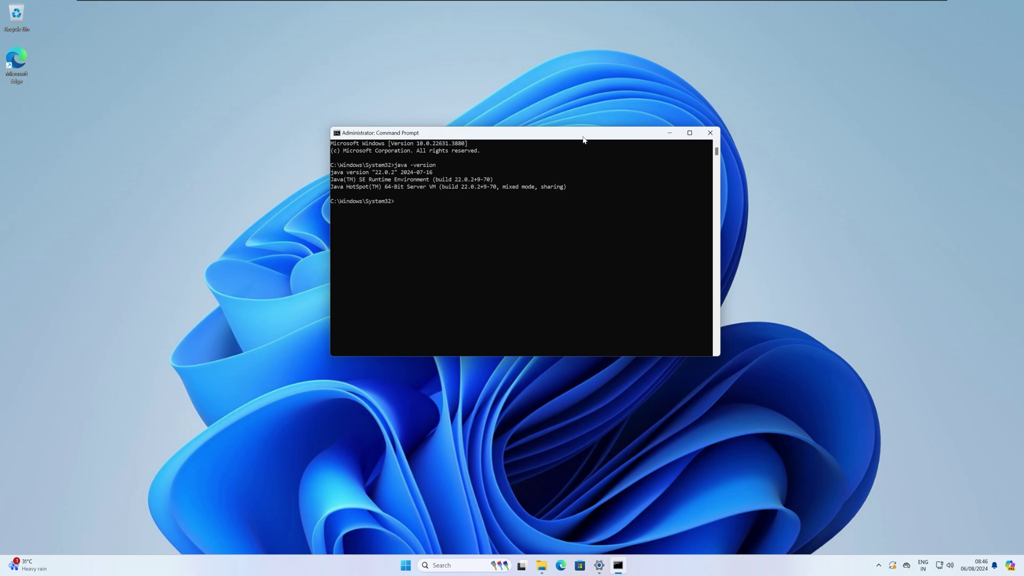